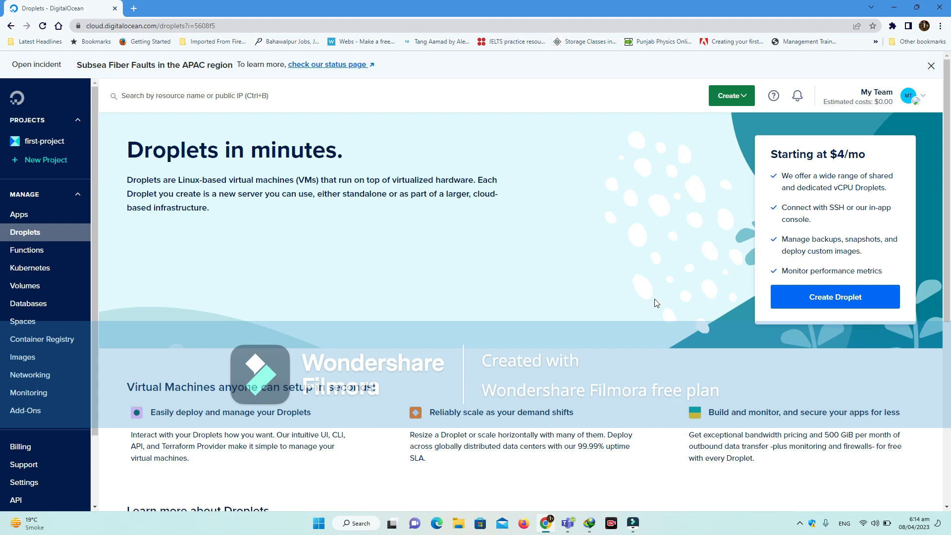
Step: Start creating a new Droplet and look over the region, datacenter, image and size options
left_click(880, 302)
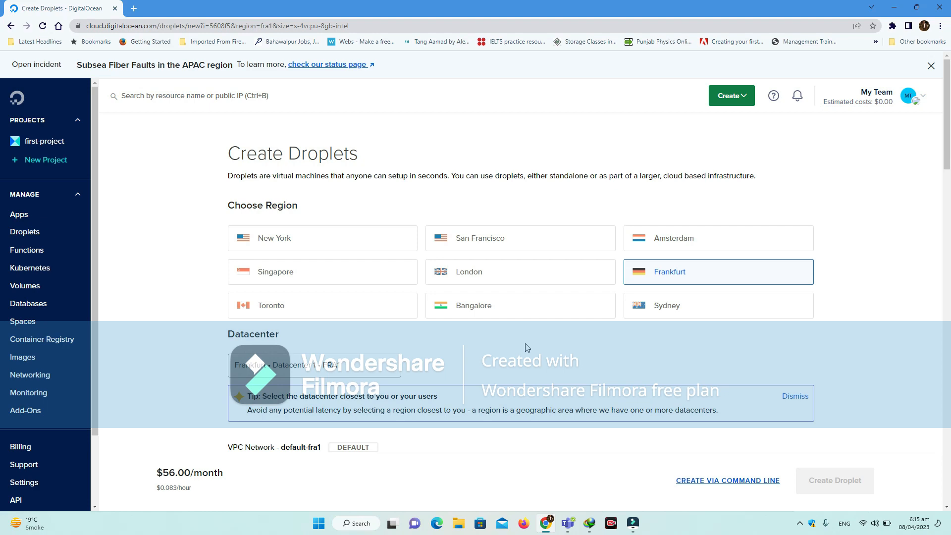
scroll(477, 357, "down", 3)
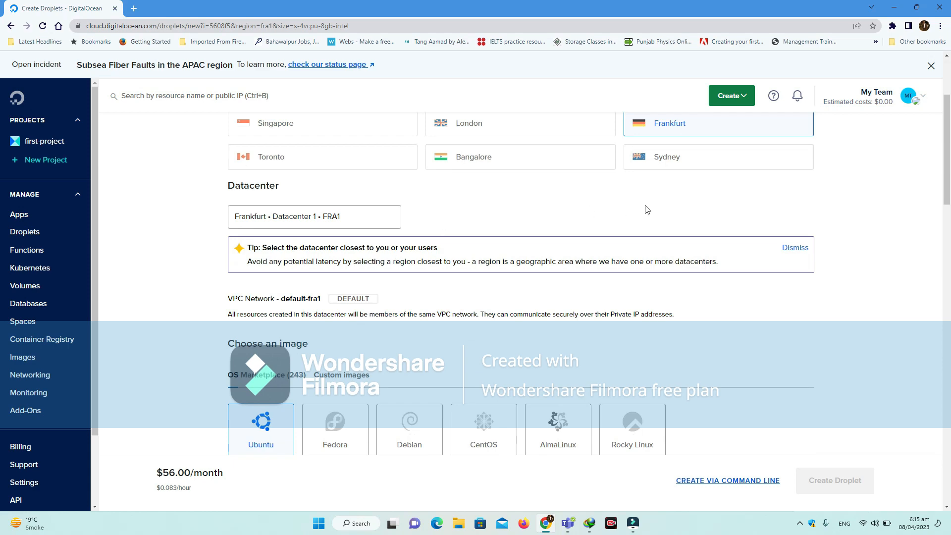
scroll(647, 210, "up", 2)
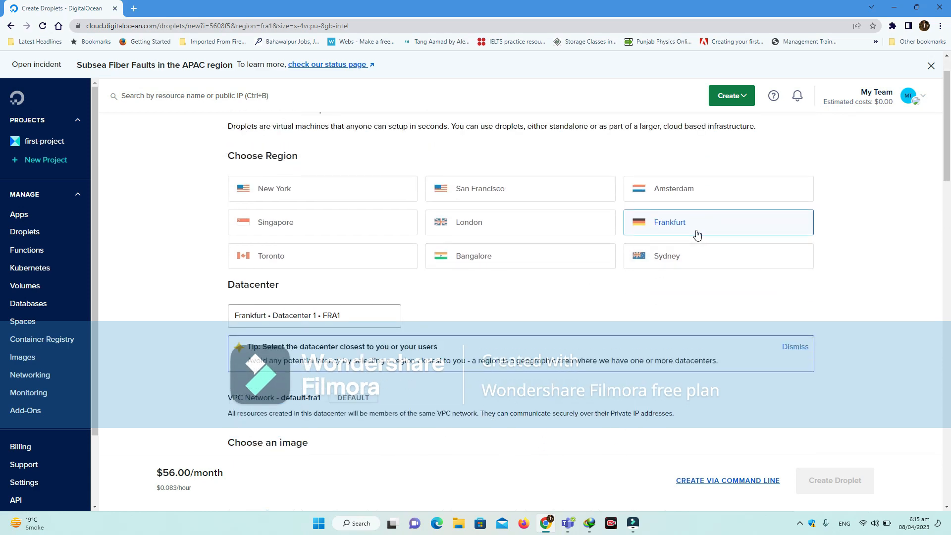
scroll(536, 309, "down", 2)
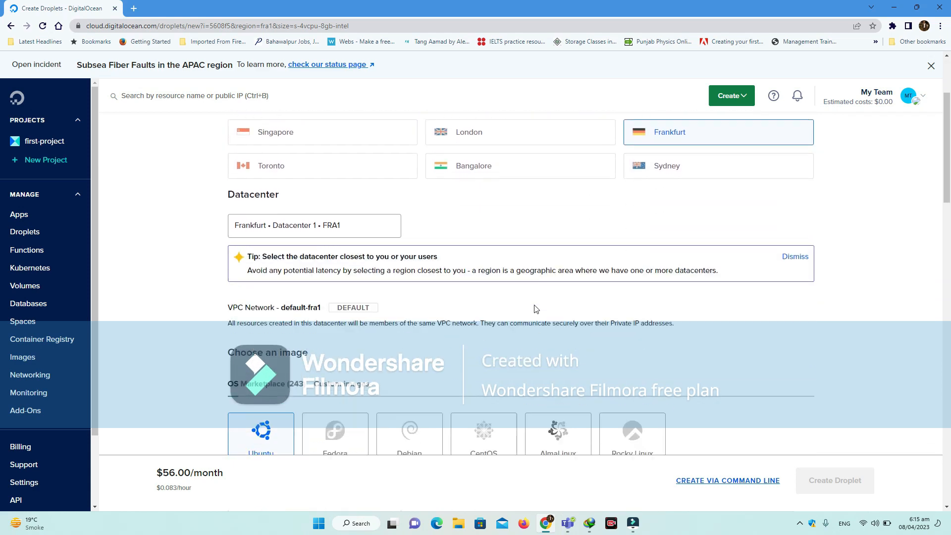
scroll(536, 309, "down", 2)
scroll(536, 309, "down", 1)
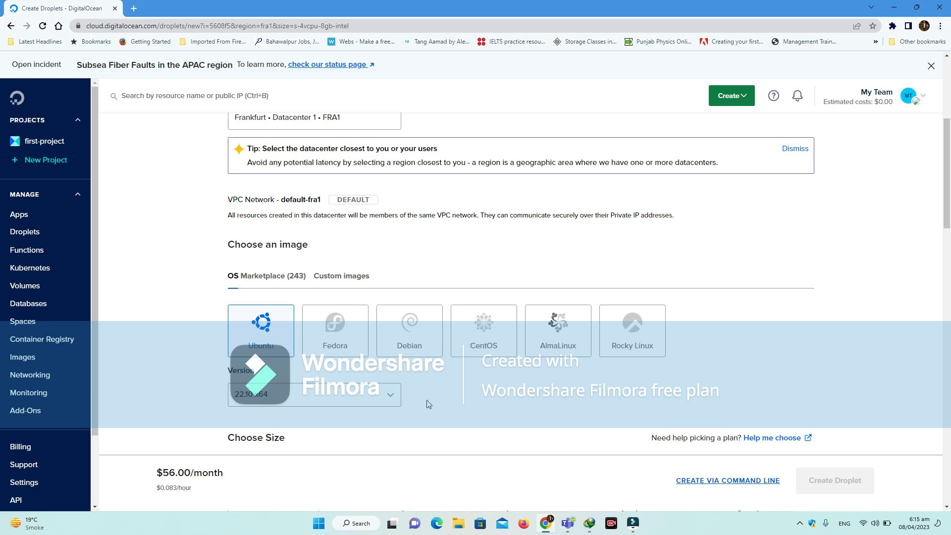
scroll(430, 402, "down", 4)
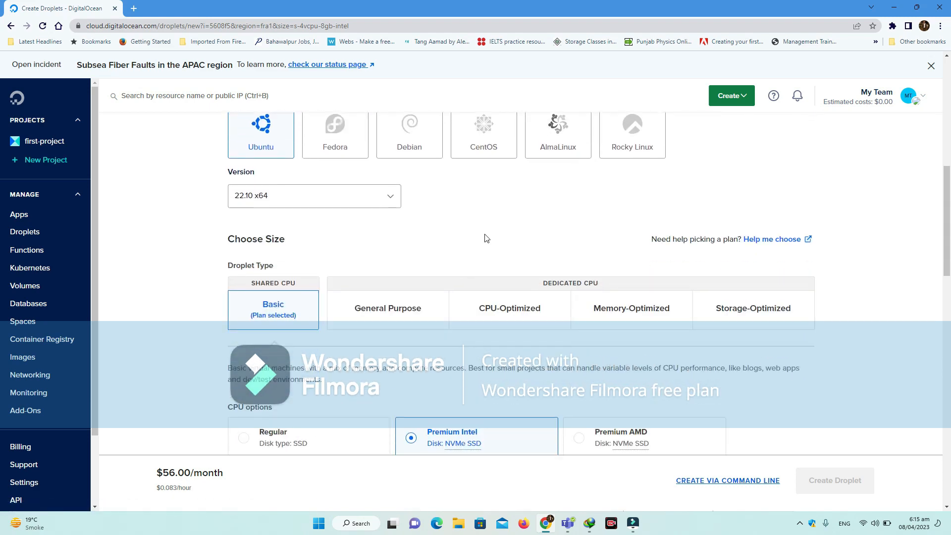
scroll(486, 239, "down", 3)
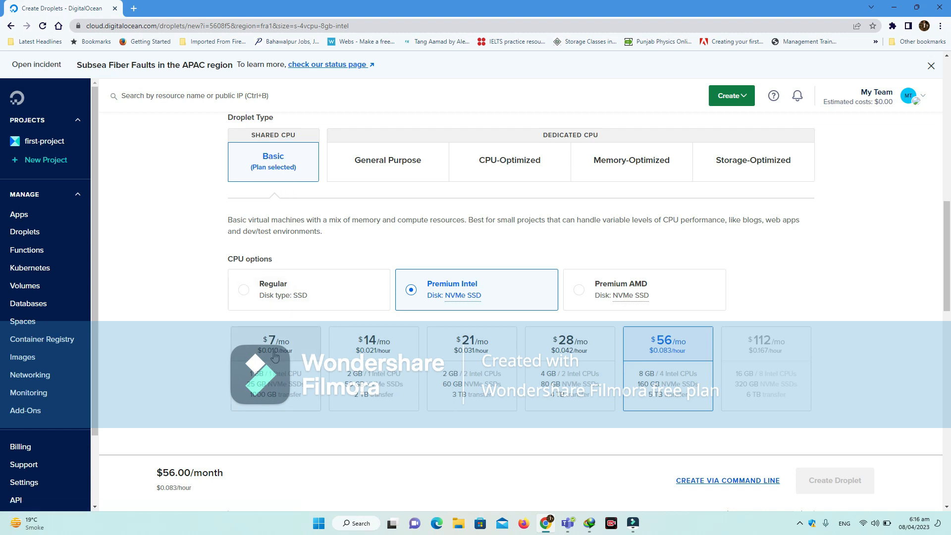
Step: Choose the Regular SSD CPU option with the $4/mo plan of 512 MB, 1 CPU and 10 GB disk
left_click(247, 295)
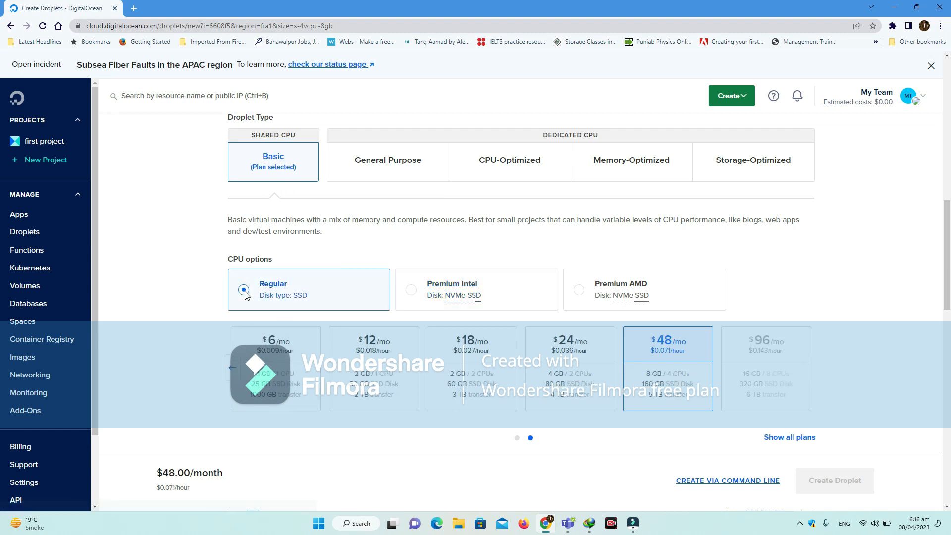
left_click(233, 367)
left_click(291, 372)
Step: Switch the authentication method to SSH Key and view the instructions for adding a public SSH key, including ssh-keygen
scroll(440, 341, "down", 3)
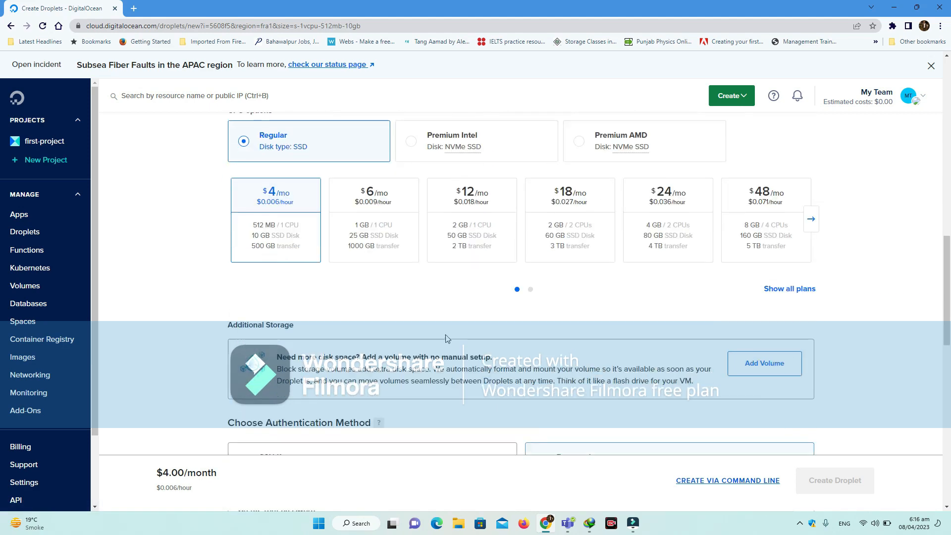
scroll(447, 338, "down", 3)
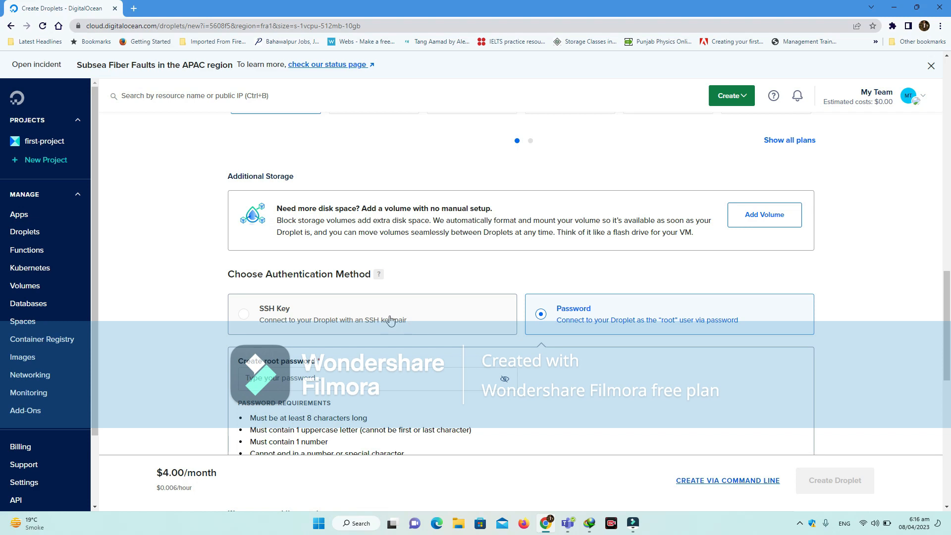
left_click(313, 320)
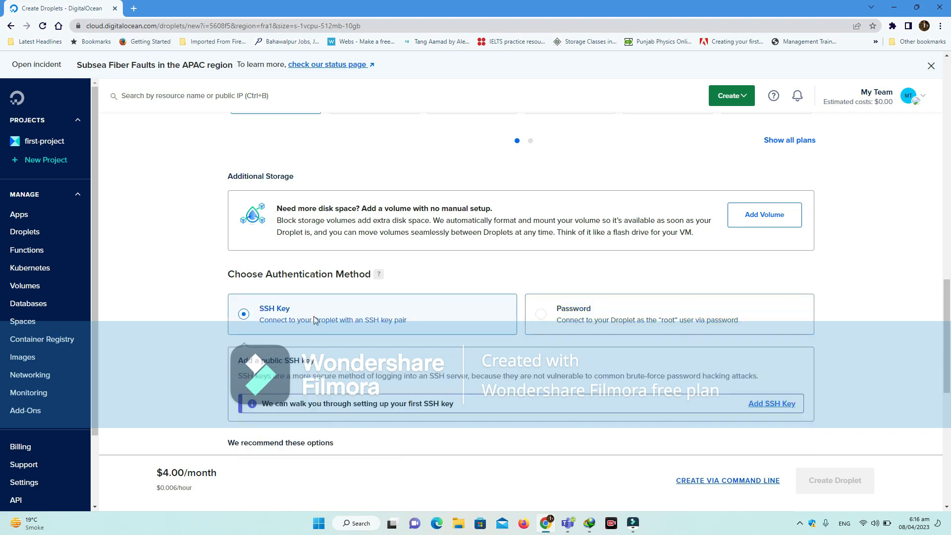
scroll(470, 323, "down", 2)
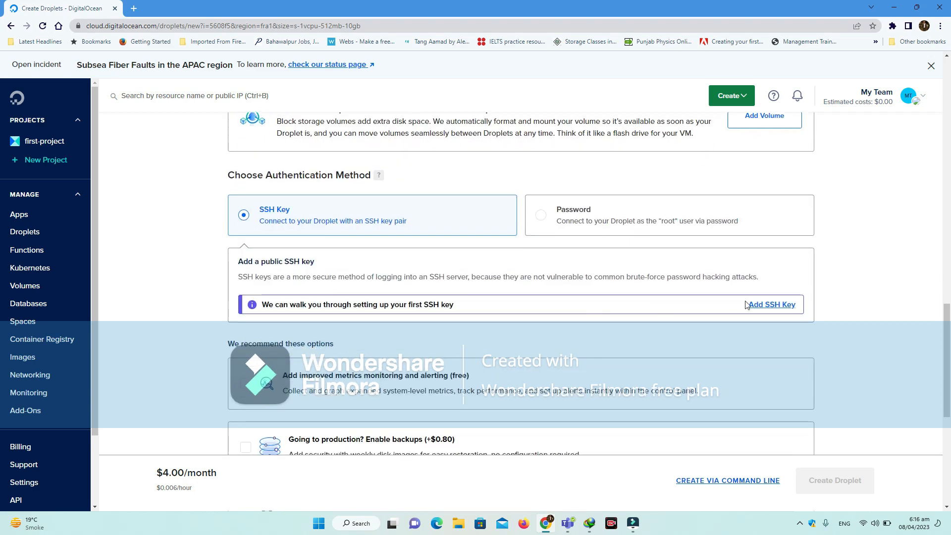
left_click(771, 304)
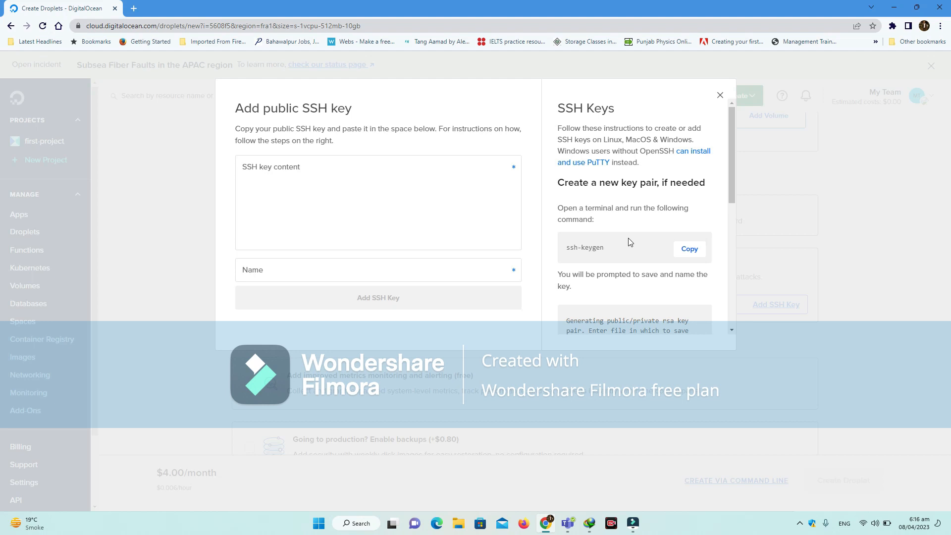
scroll(629, 242, "down", 1)
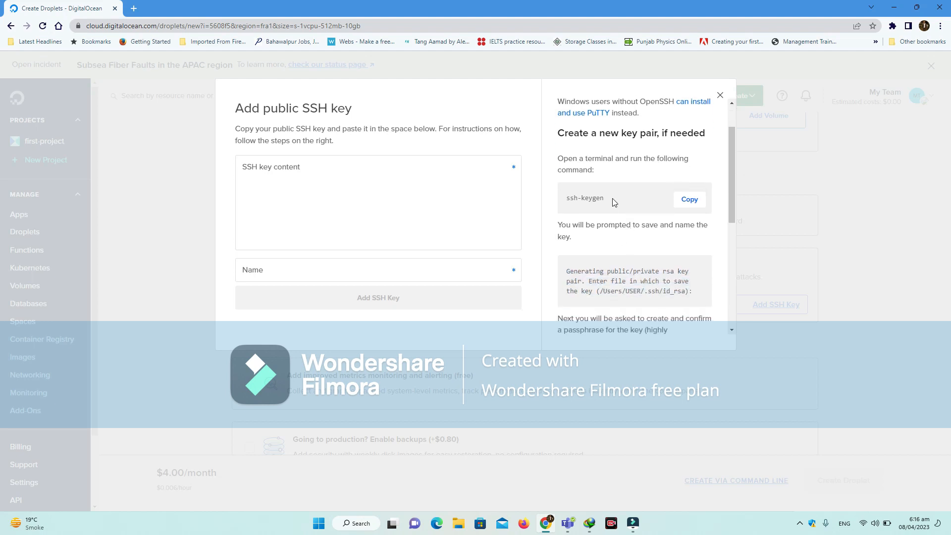
left_click_drag(610, 199, 567, 198)
scroll(642, 241, "down", 1)
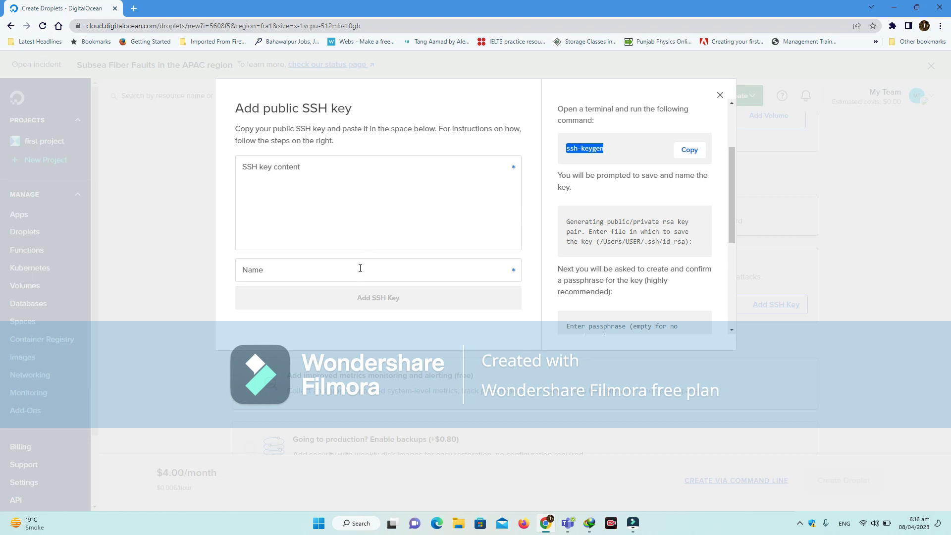
left_click(721, 98)
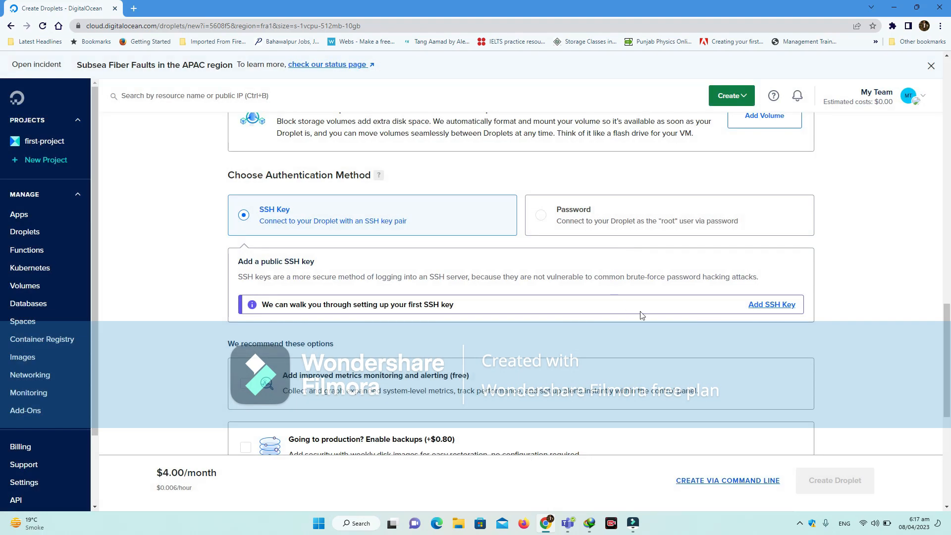
Step: Select Password authentication and try a first root password for the Droplet, then clear it
scroll(658, 306, "down", 1)
left_click(625, 175)
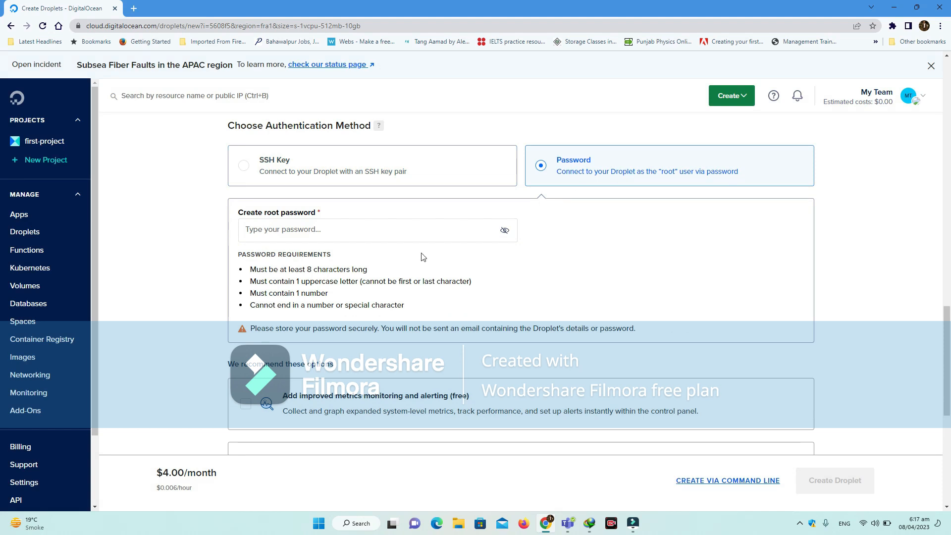
left_click(386, 228)
type("••••••")
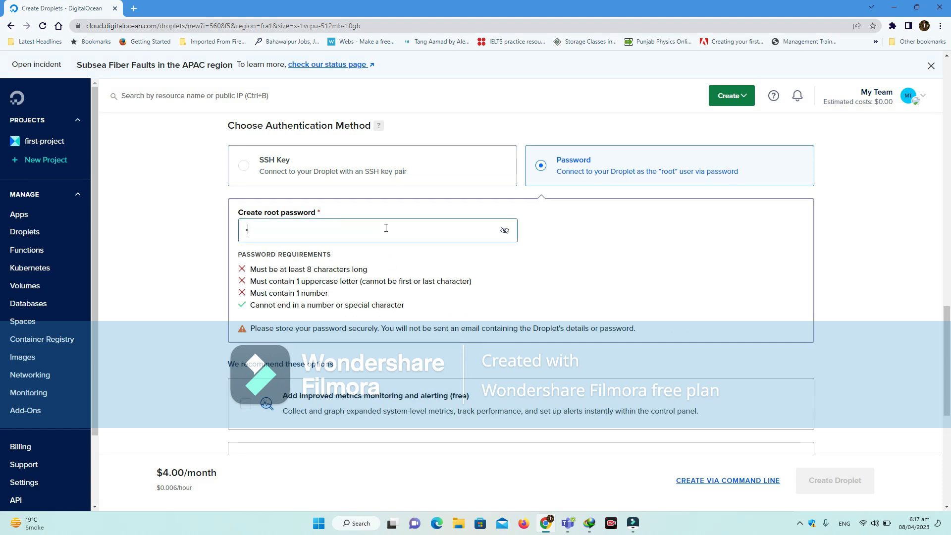
type("•••")
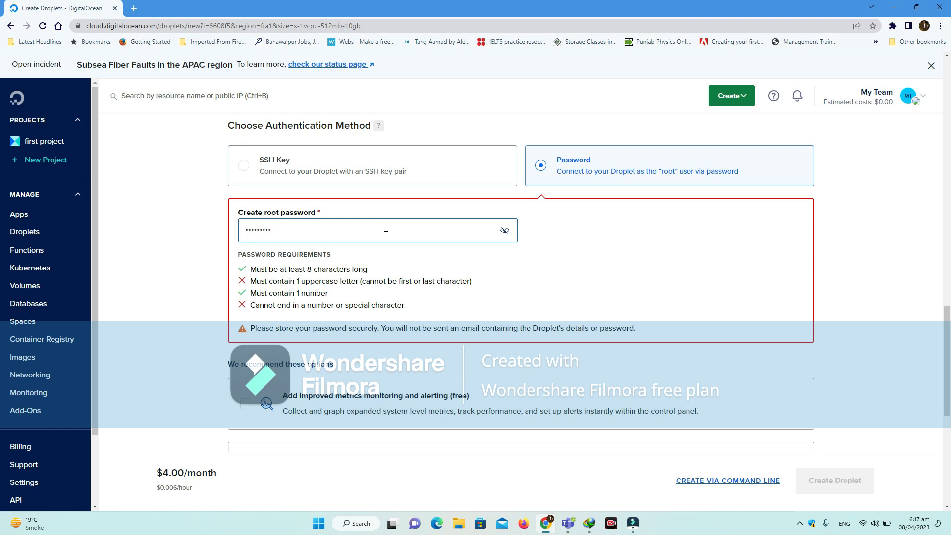
type("••")
key("ctrl+a")
key("BackSpace")
Step: Try further root passwords against the password requirements, clearing each attempt
type("•••••••••••••")
key("BackSpace")
key("BackSpace")
key("BackSpace")
key("BackSpace")
key("BackSpace")
key("BackSpace")
key("BackSpace")
key("BackSpace")
key("BackSpace")
key("BackSpace")
key("BackSpace")
key("BackSpace")
type("•••")
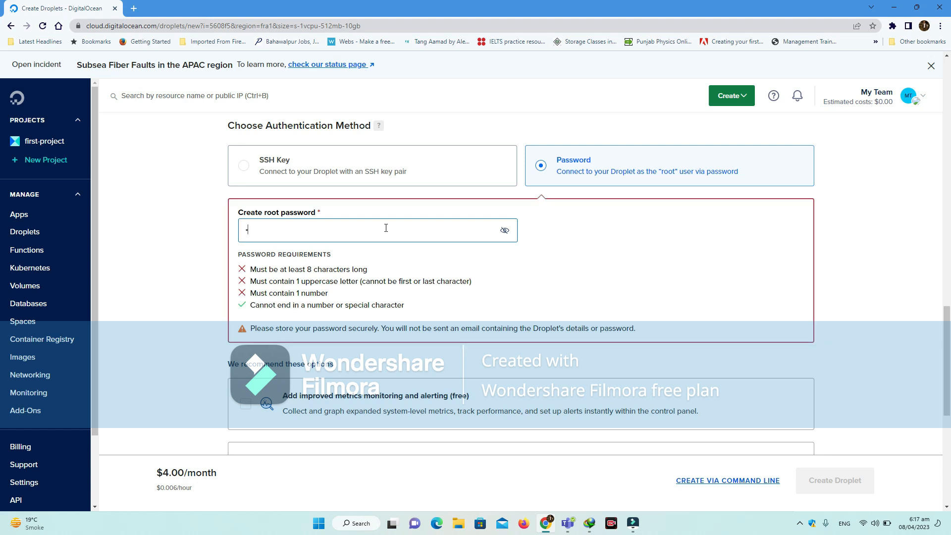
type("•••")
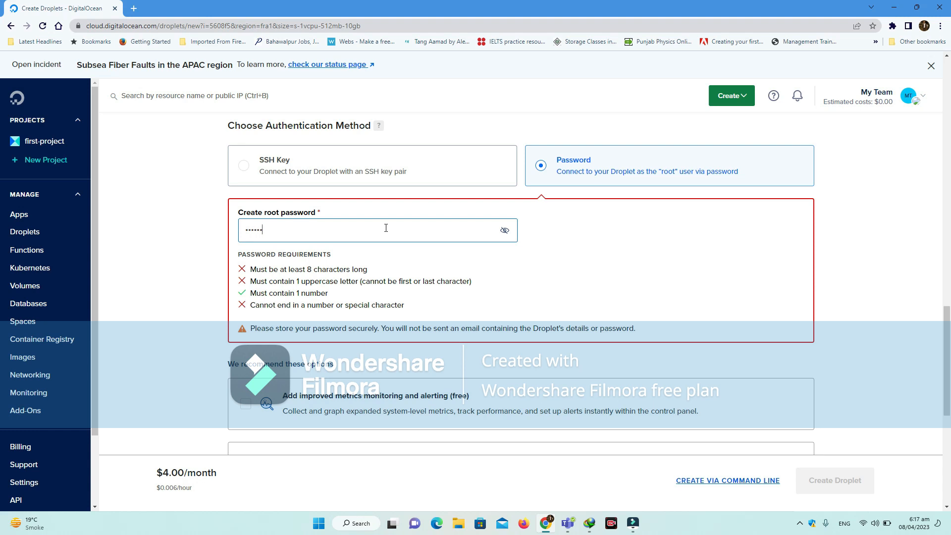
type("••••••")
key("BackSpace")
key("BackSpace")
key("BackSpace")
key("BackSpace")
key("BackSpace")
key("BackSpace")
key("BackSpace")
key("BackSpace")
key("BackSpace")
key("BackSpace")
key("BackSpace")
Step: Enter a root password that meets all the listed password requirements
type("••••")
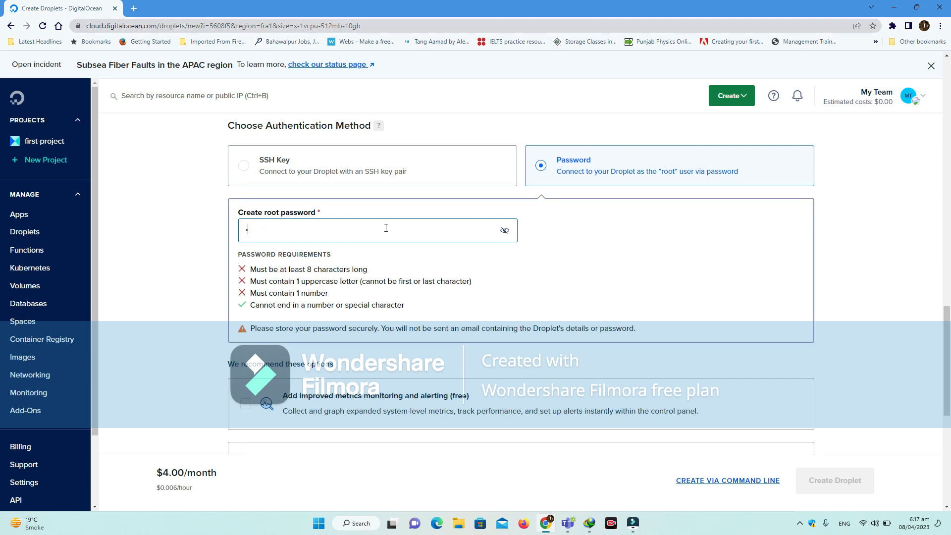
key("BackSpace")
type("••••••••••")
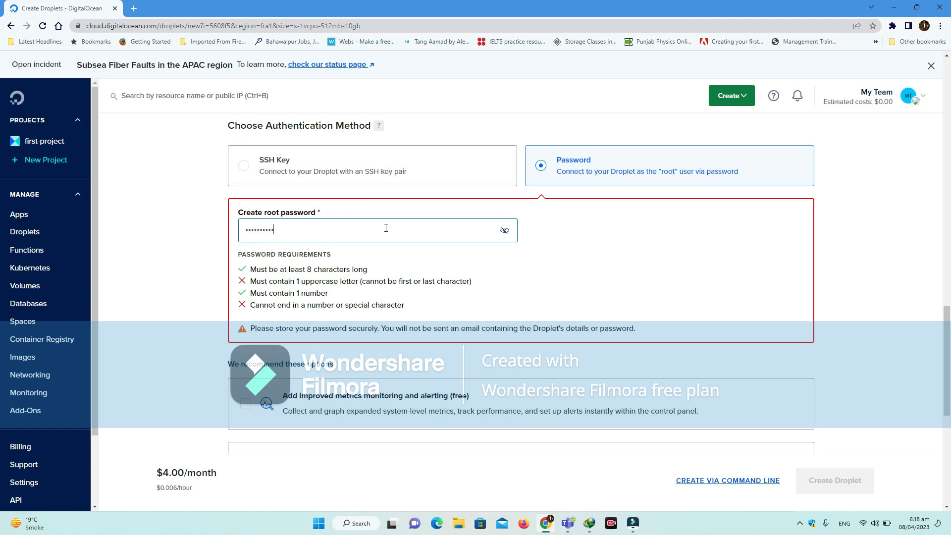
type("Aa••")
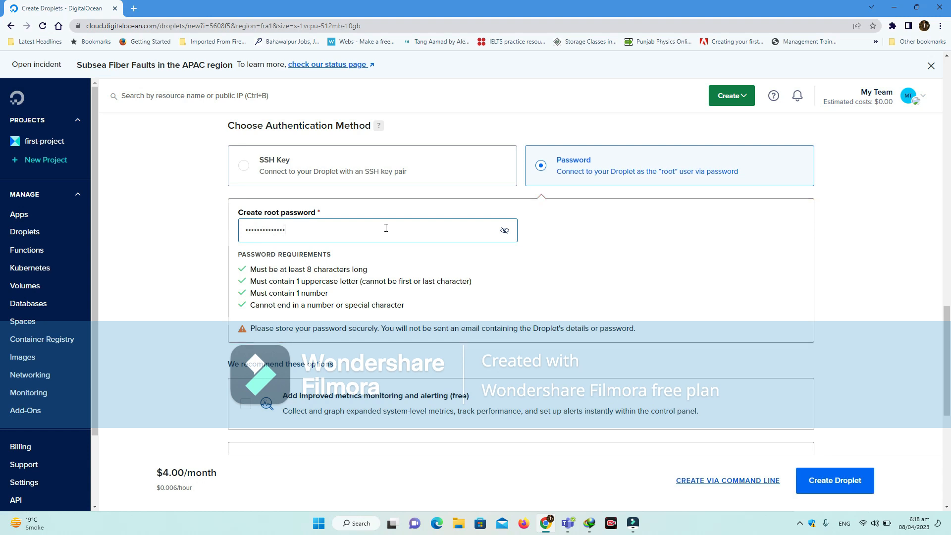
Step: Replace the default hostname in the final details with first-droplet
scroll(357, 347, "down", 2)
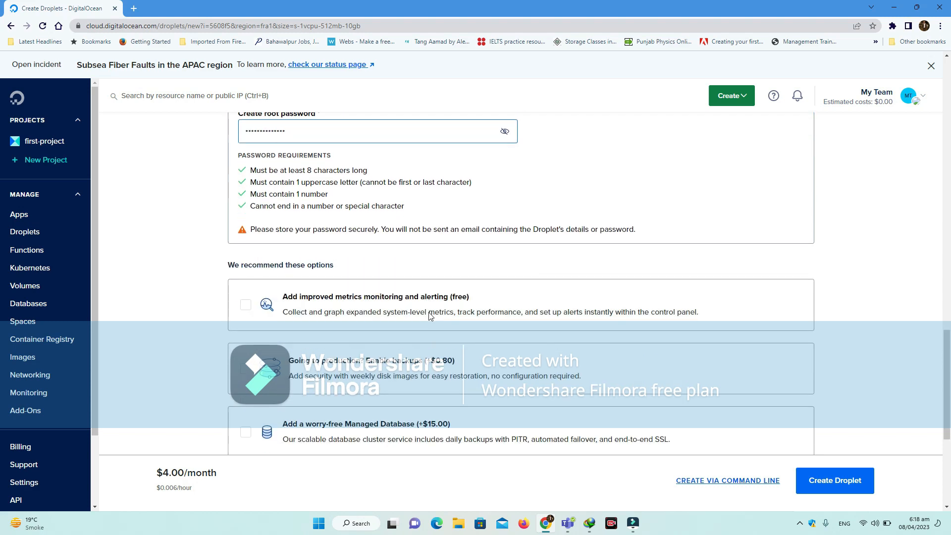
scroll(339, 308, "down", 5)
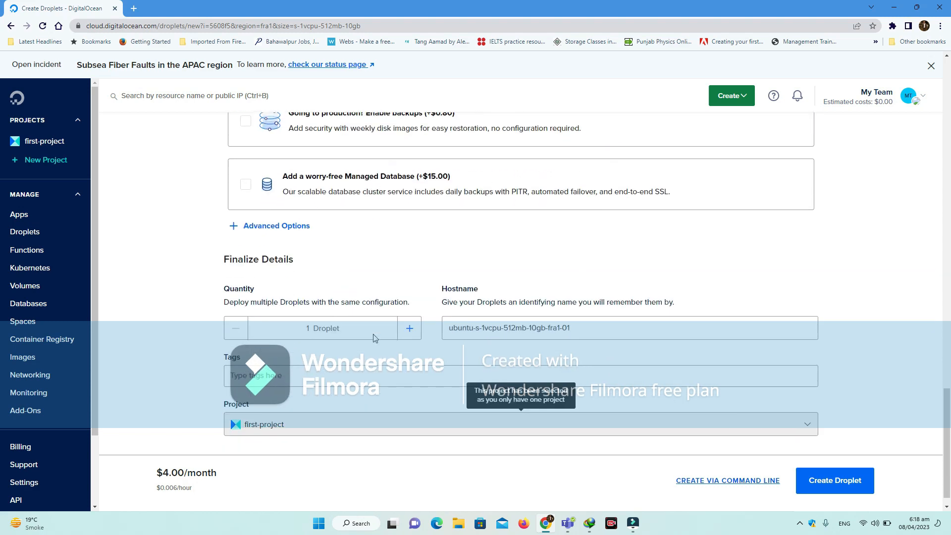
left_click_drag(589, 327, 448, 331)
key("BackSpace")
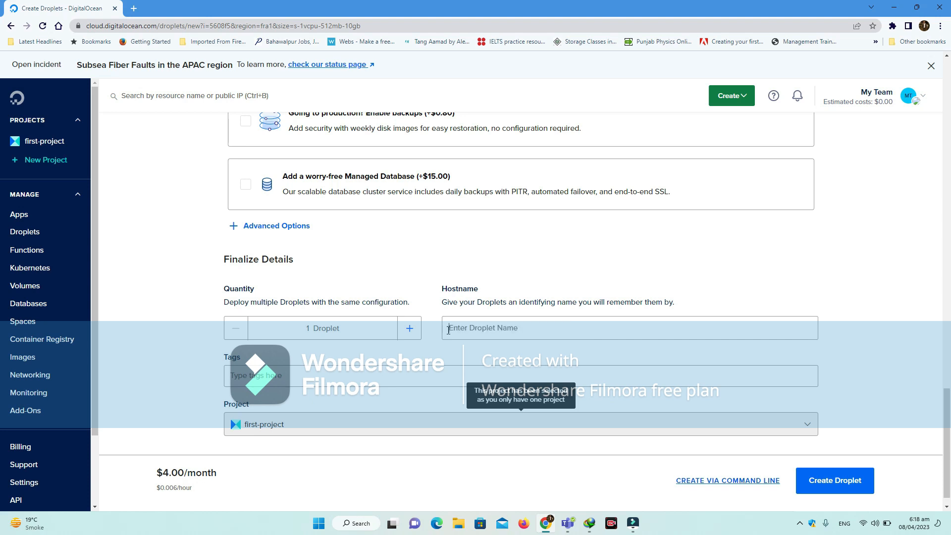
type("first")
type("-drop")
type("let")
Step: Add the tag test and create the Droplet
type("test")
scroll(681, 430, "down", 1)
left_click(853, 468)
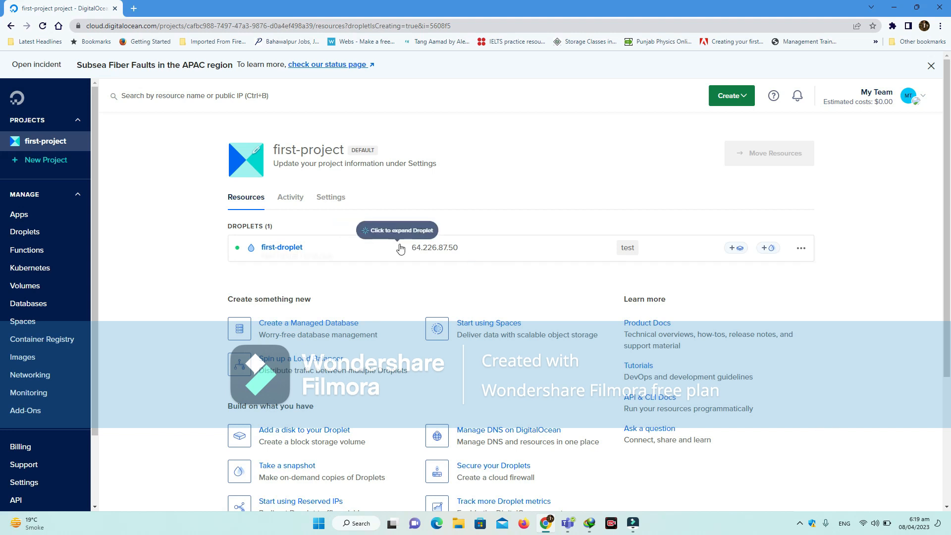
Step: Copy the IP address of first-droplet and open Windows PowerShell
mouse_move(430, 249)
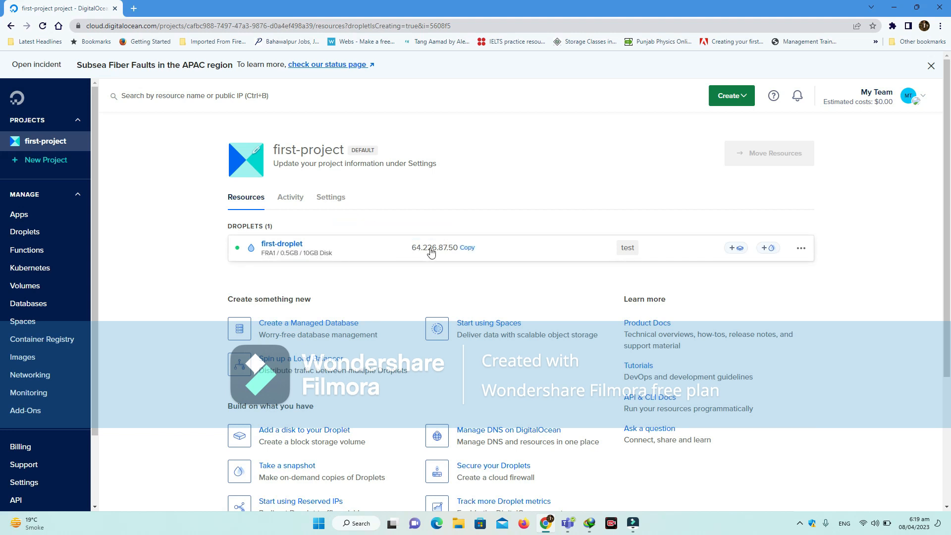
left_click(473, 248)
left_click(350, 524)
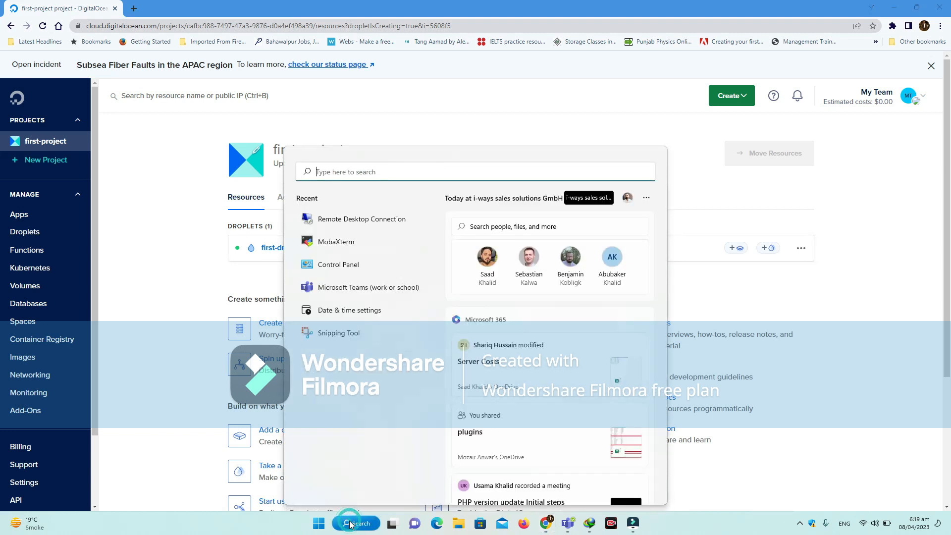
type("po")
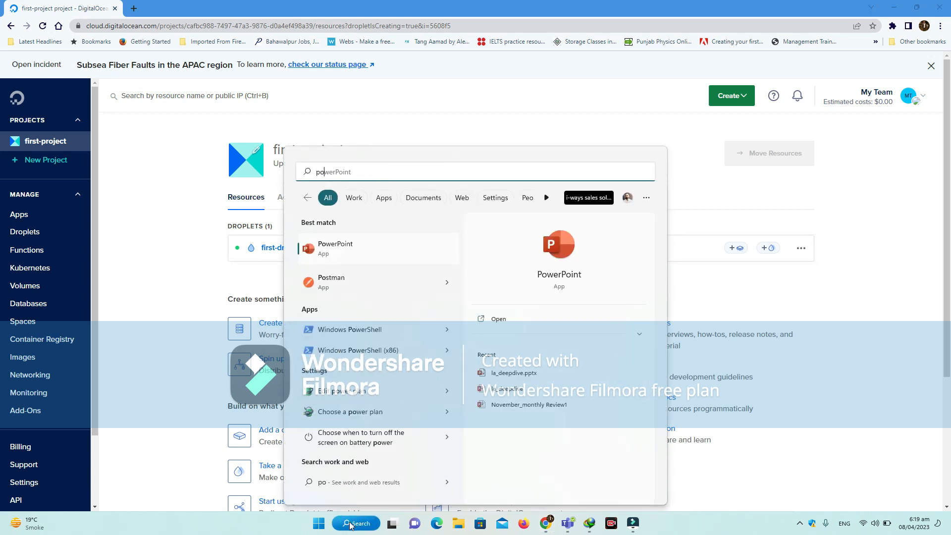
left_click(358, 329)
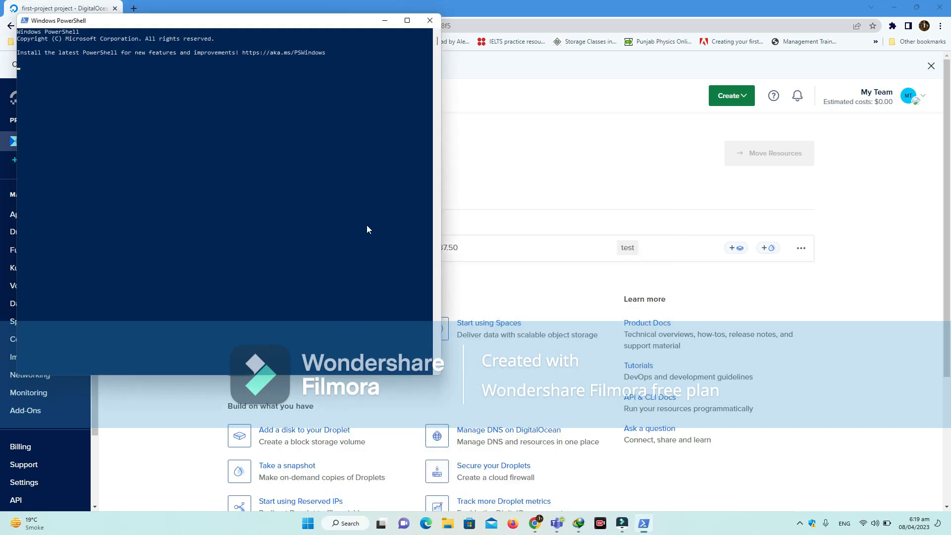
type("ssh root@")
type("64.226.87.50")
key("Return")
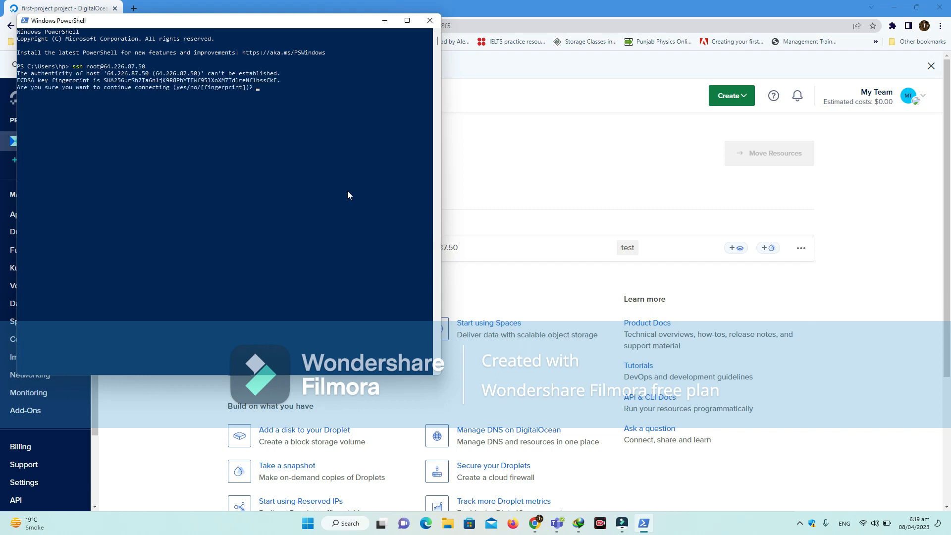
type("yes")
key("Return")
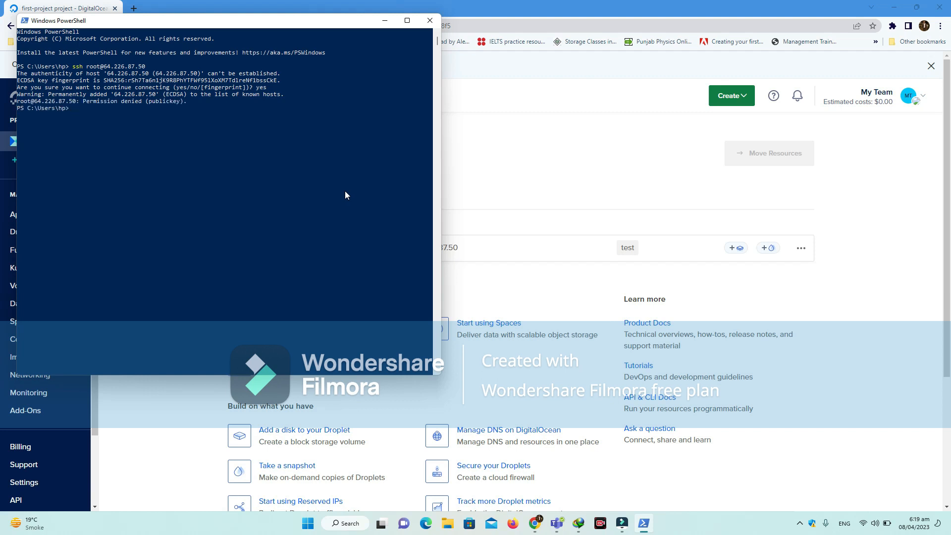
left_click_drag(292, 24, 356, 38)
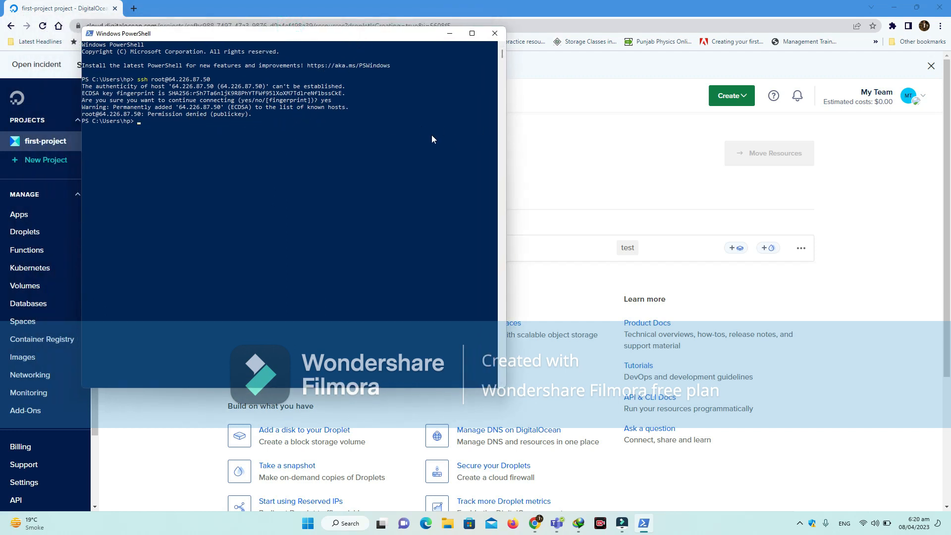
Step: Switch back to DigitalOcean in the browser and open the Droplet web console from first-droplet's access page
left_click(596, 171)
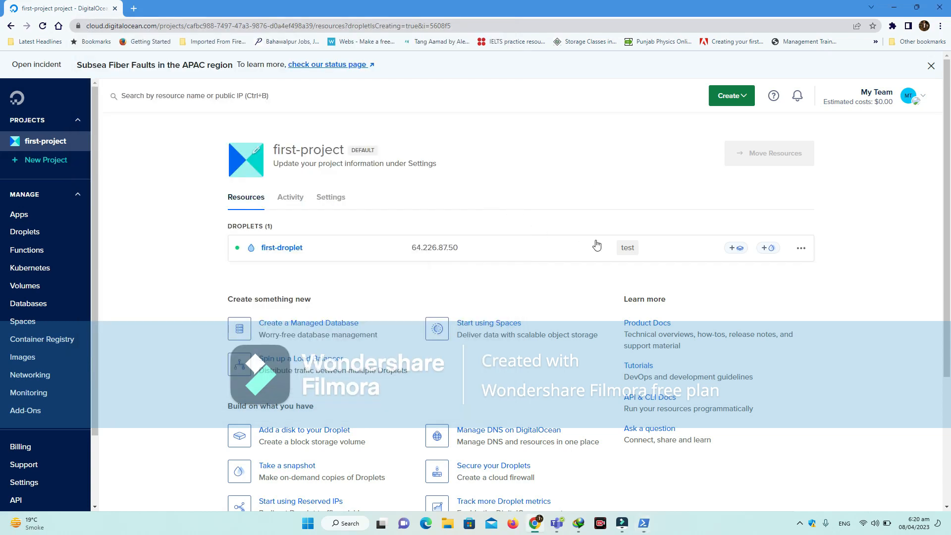
left_click(804, 250)
left_click(825, 286)
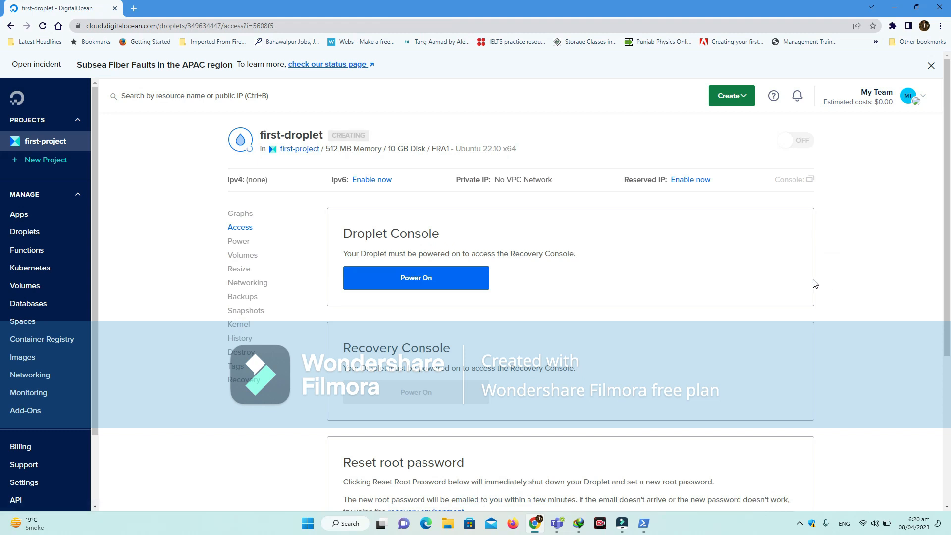
left_click(790, 183)
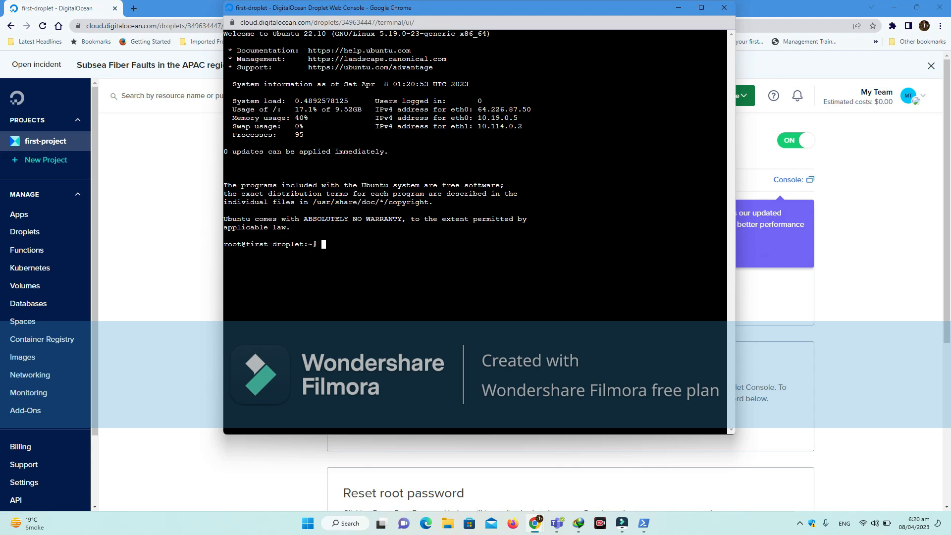
left_click_drag(452, 8, 448, 71)
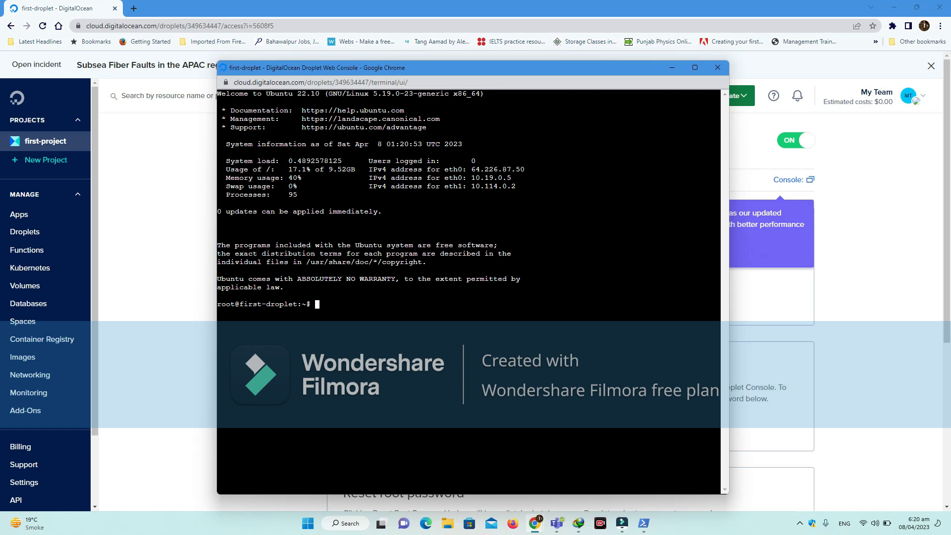
double_click(540, 65)
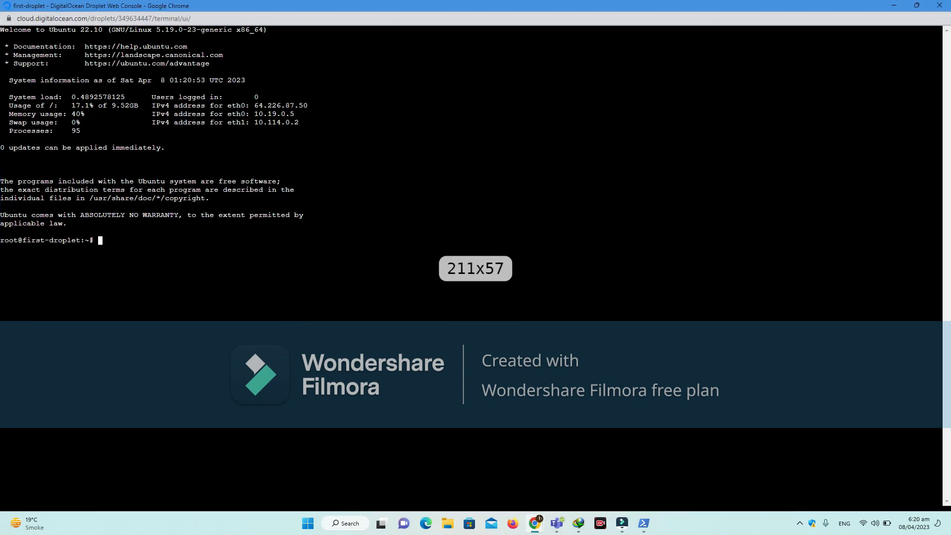
double_click(551, 7)
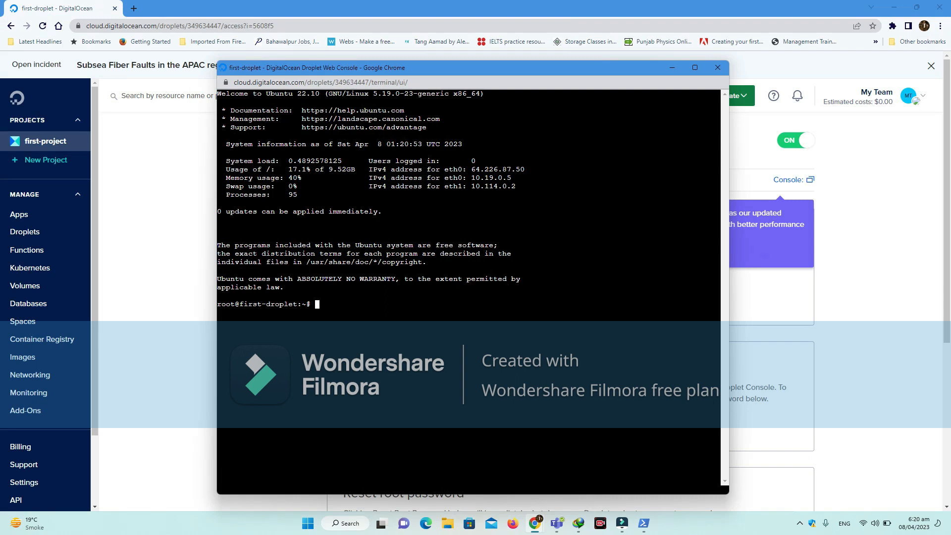
Step: Open /etc/ssh/sshd_config in vi on the Droplet
type("vi /etc/ssh/ssh_d")
key("BackSpace")
key("BackSpace")
key("Tab")
key("Tab")
key("Tab")
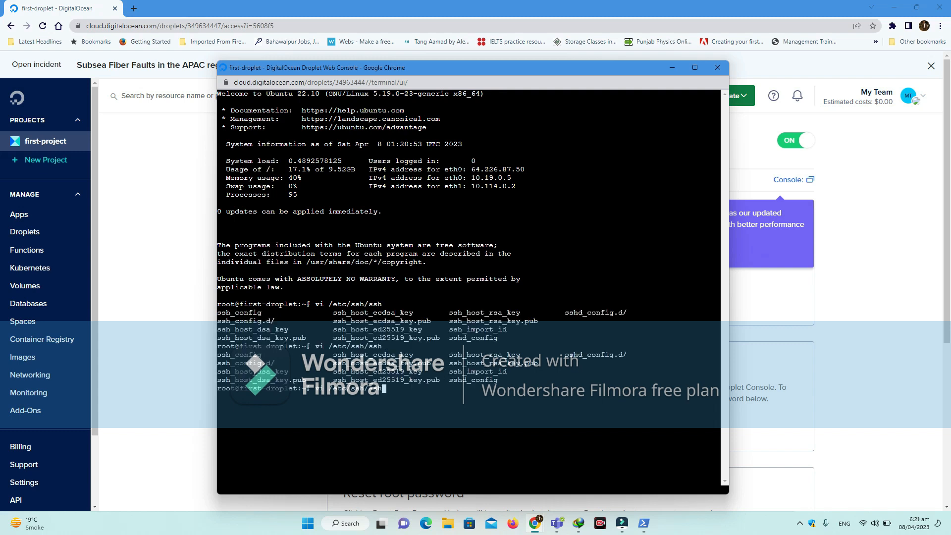
type("d_config")
key("Return")
Step: Look through the SSH server configuration for the password authentication setting
key("Down")
key("Down")
key("Down")
key("Down")
key("Down")
key("Down")
key("Down")
key("Down")
key("Down")
key("Down")
key("Down")
key("Down")
key("Down")
key("Down")
key("Down")
key("Down")
key("Down")
key("Down")
key("Down")
key("Down")
key("Down")
key("Down")
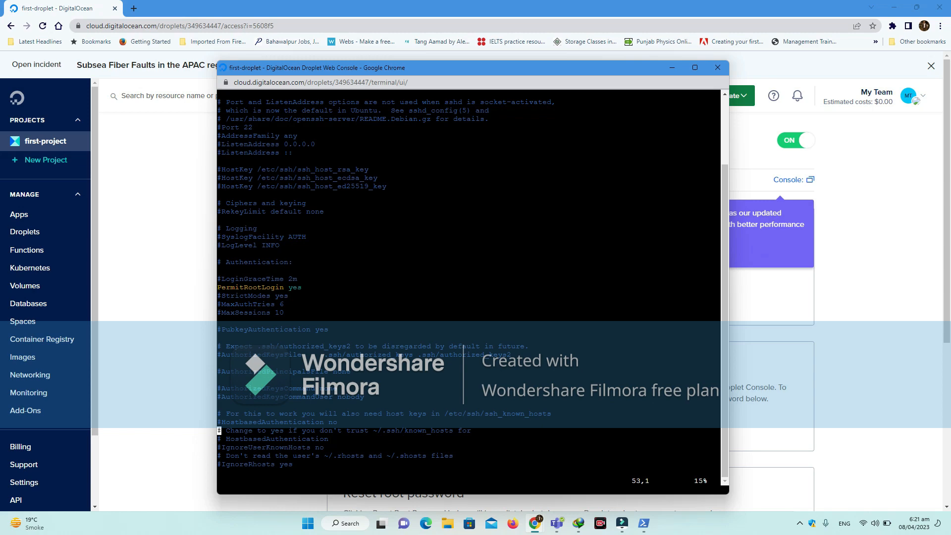
key("Down")
key("Down")
key("Down")
key("Down")
key("Down")
key("Down")
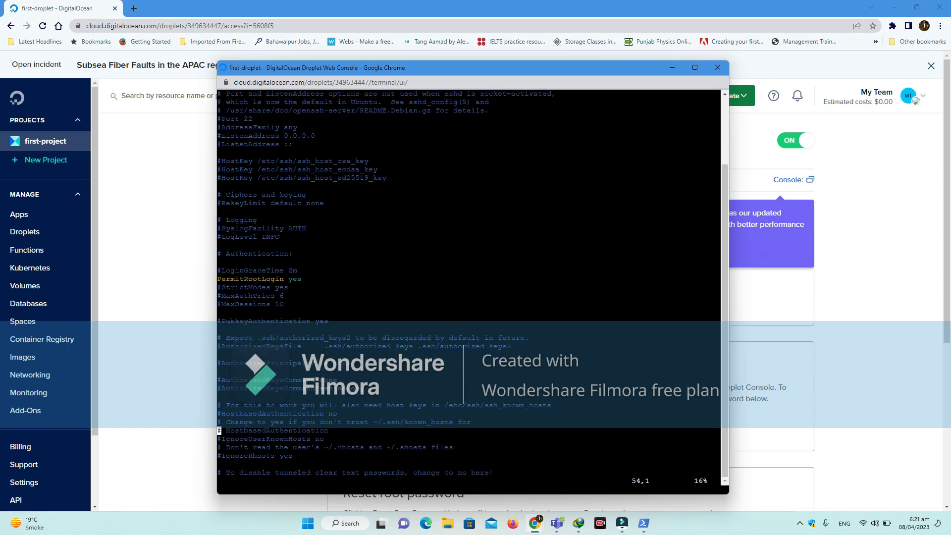
key("Down")
key("Down")
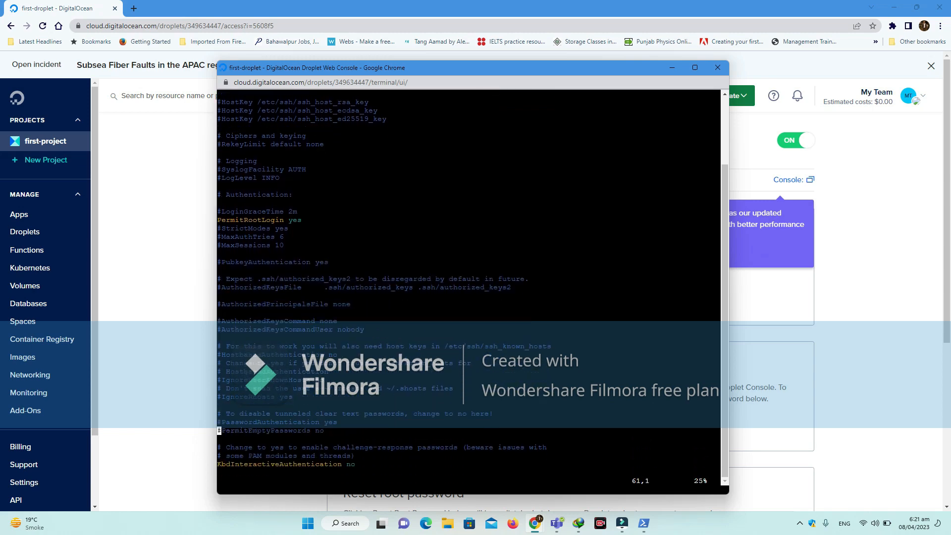
key("Down")
key("Down")
key("Down")
key("Down")
key("Down")
key("Down")
key("Down")
key("Down")
key("Down")
key("Down")
key("Down")
key("Down")
key("Down")
key("Down")
Step: Search the configuration file for password to reach the password authentication section
key("slash")
type("p")
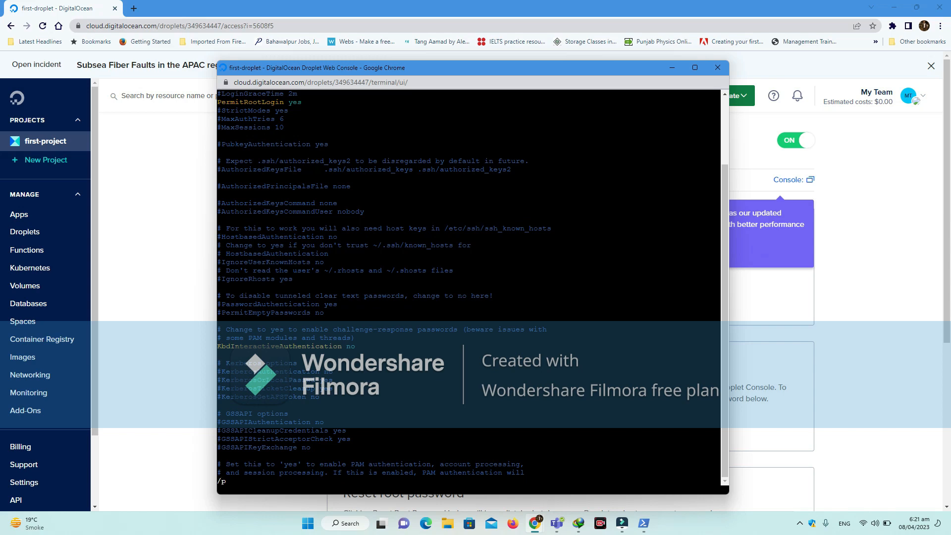
type("ass")
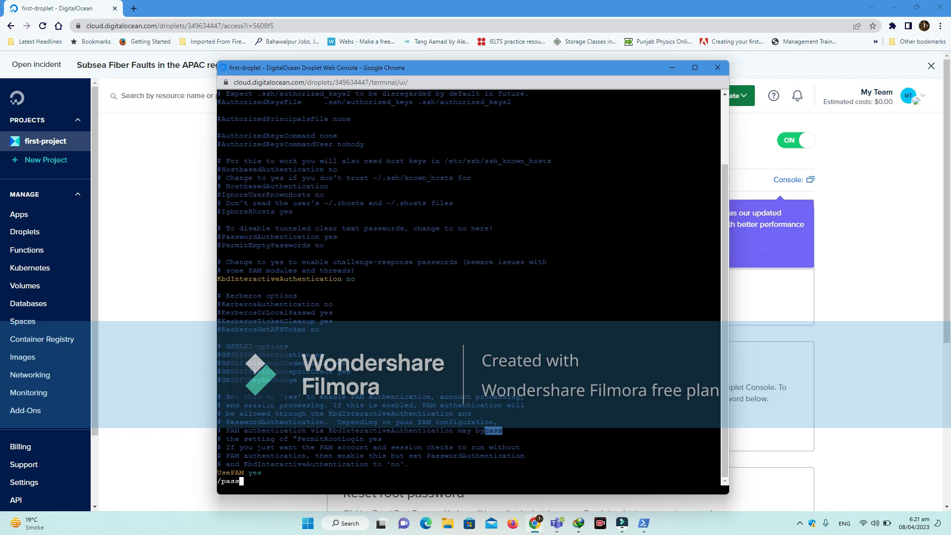
type("word")
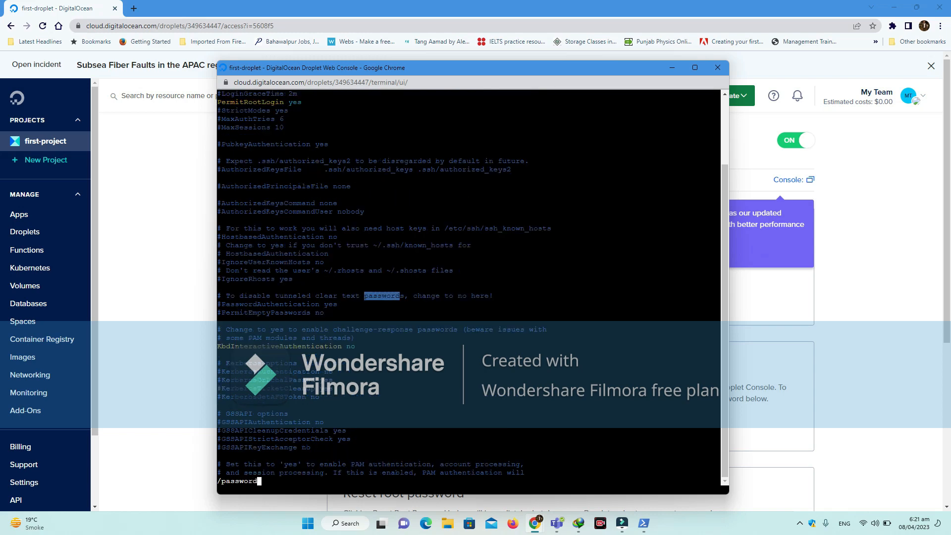
key("Return")
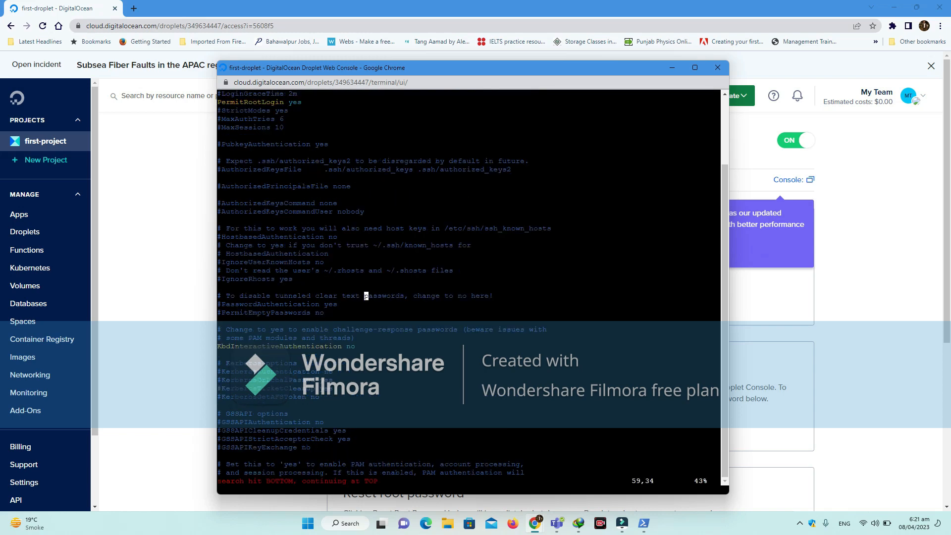
Step: Uncomment the PasswordAuthentication yes line, then save the file and exit vi with :x!
key("Down")
key("Left")
key("Left")
key("Left")
key("Left")
key("Left")
key("Left")
key("Left")
key("Left")
key("Left")
key("Left")
key("Left")
key("Left")
key("Left")
key("Left")
key("Left")
key("Left")
key("Left")
key("Left")
key("Left")
key("Left")
key("x")
type(":x!")
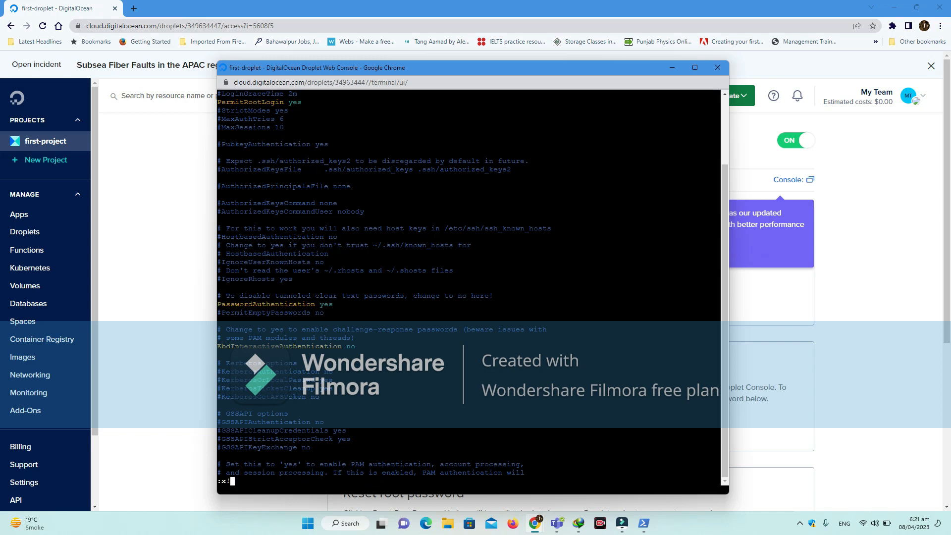
key("Return")
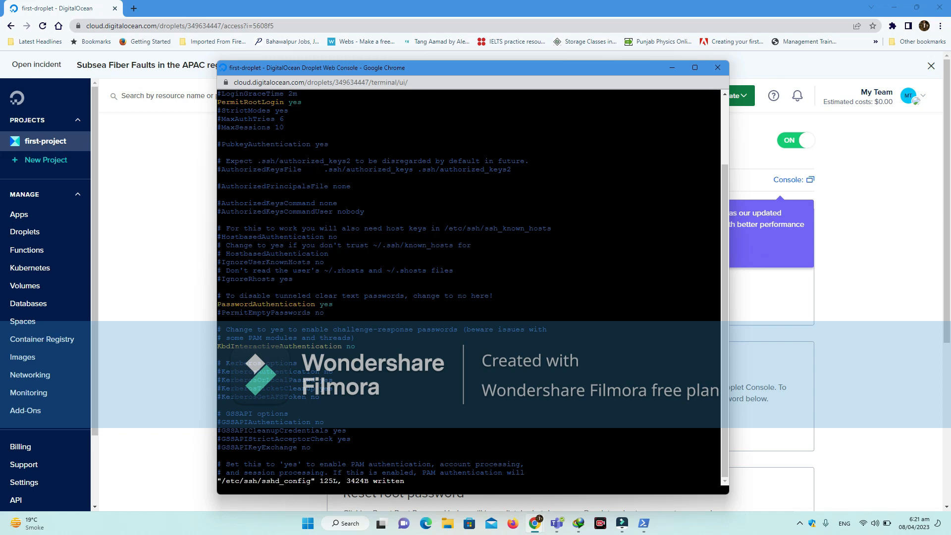
Step: Restart the SSH service with systemctl restart ssh.service
type("syst")
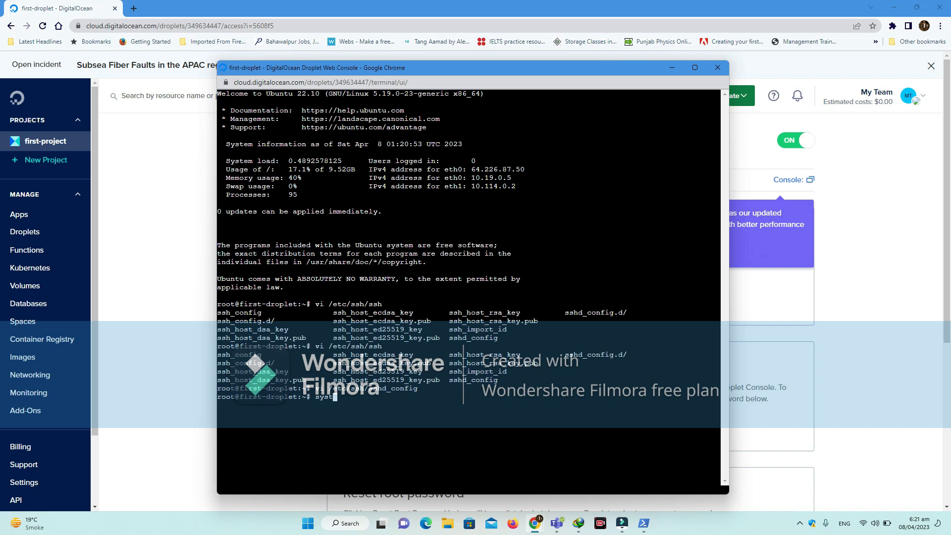
type("emctl restart ssh.s")
key("Tab")
key("Return")
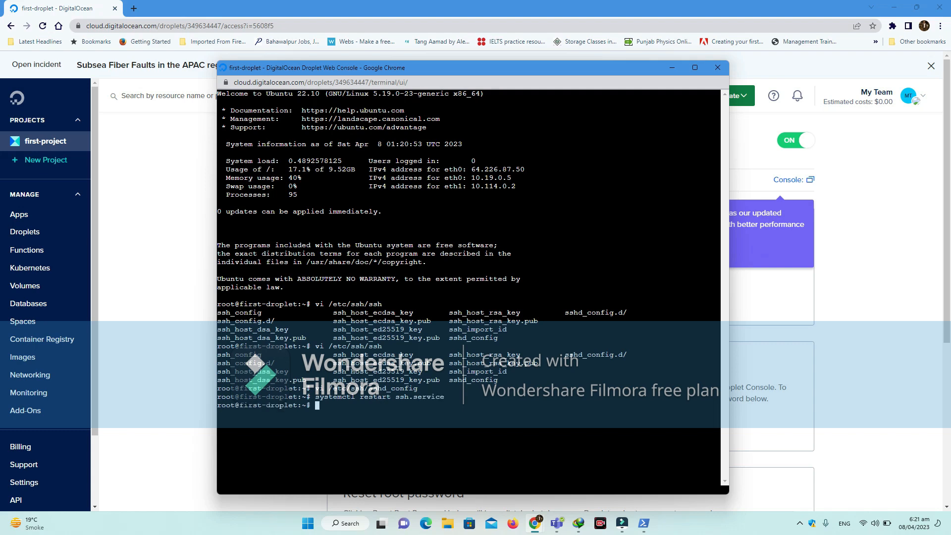
left_click(644, 523)
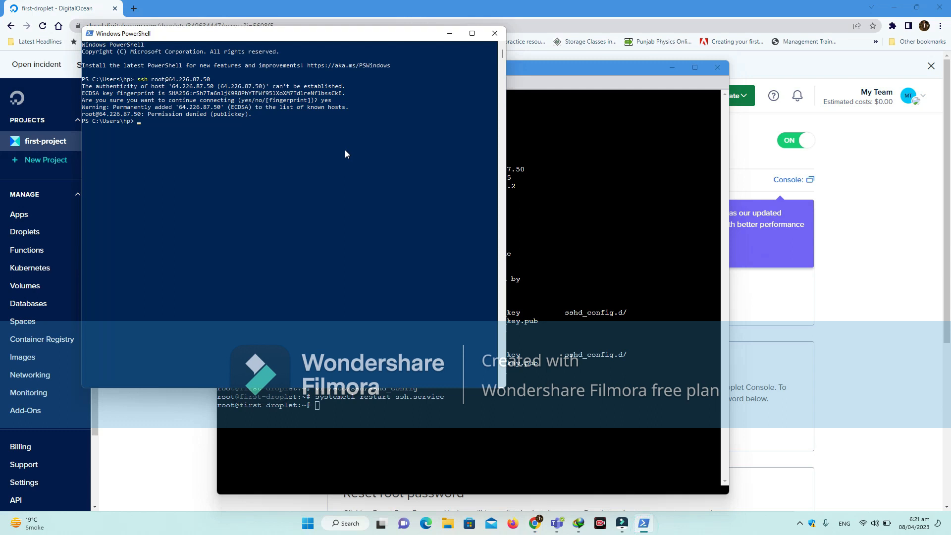
key("Up")
key("Return")
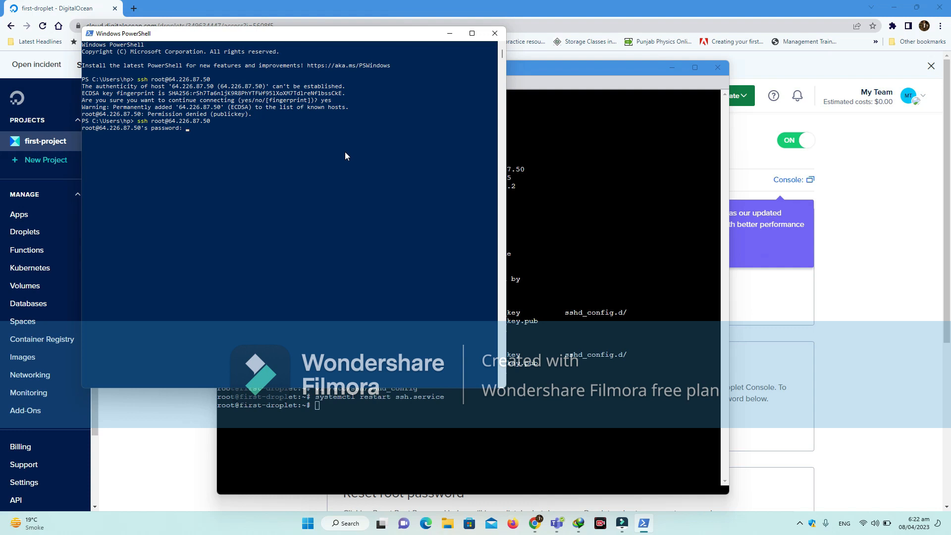
key("Return")
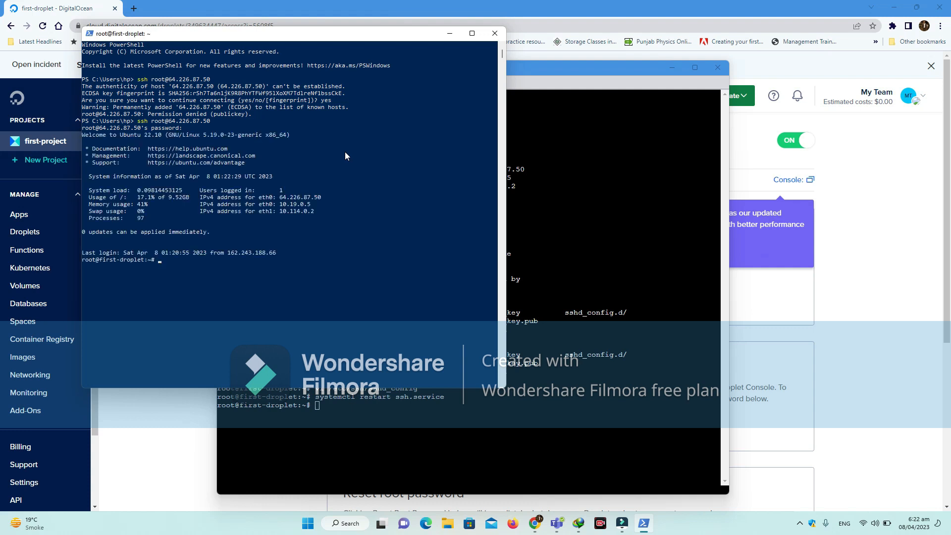